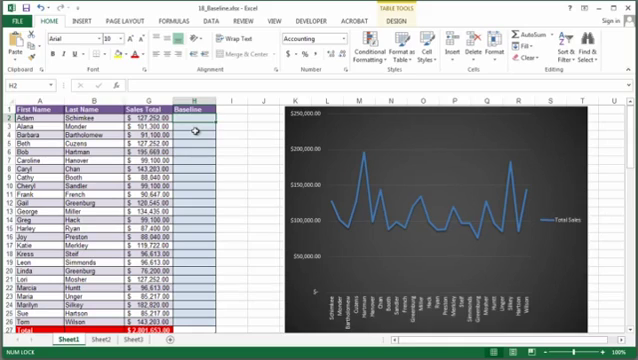
{"action": "type", "text": "125000"}
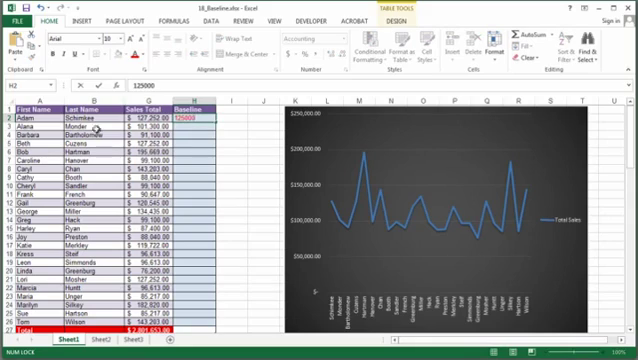
Step: Enter 125000 in H2 and fill it down the Baseline column through H26
{"action": "key", "text": "Return"}
{"action": "left_click", "coordinate": [185, 118]}
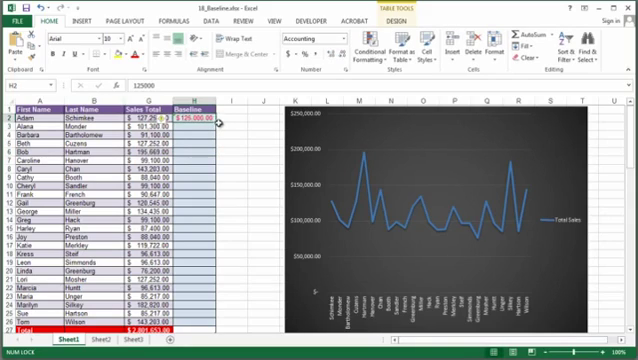
{"action": "left_click_drag", "start_coordinate": [217, 124], "coordinate": [227, 256]}
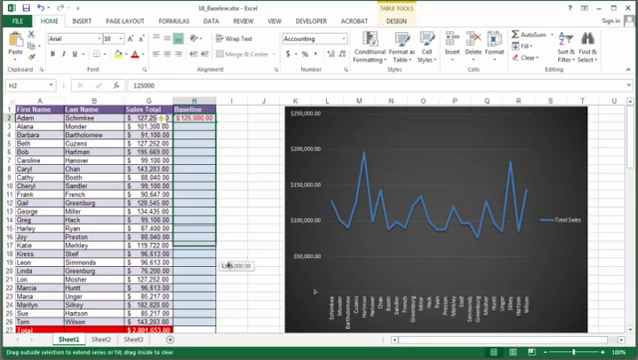
{"action": "left_click_drag", "start_coordinate": [227, 256], "coordinate": [222, 320]}
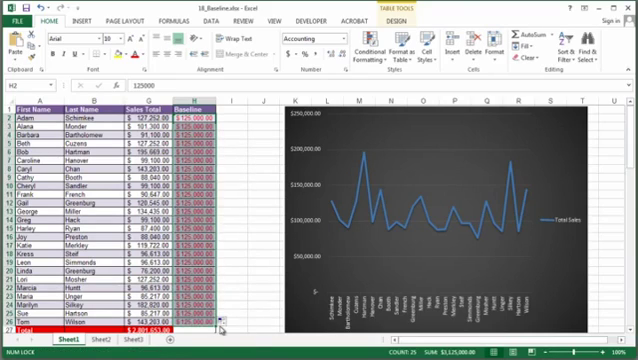
{"action": "left_click", "coordinate": [546, 137]}
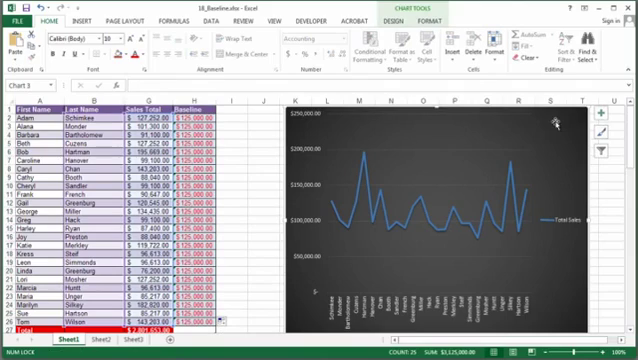
Step: Open the Total Sales chart's data source settings and begin adding a new series
{"action": "left_click", "coordinate": [395, 21]}
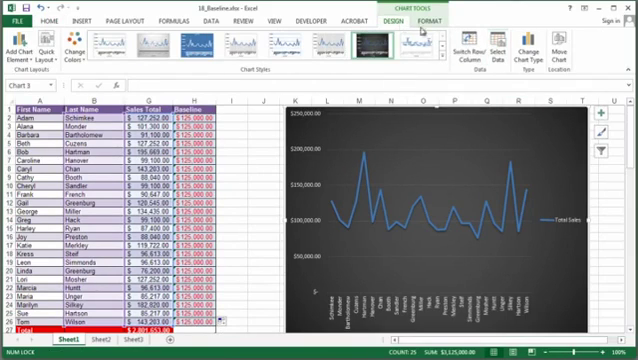
{"action": "left_click", "coordinate": [497, 47]}
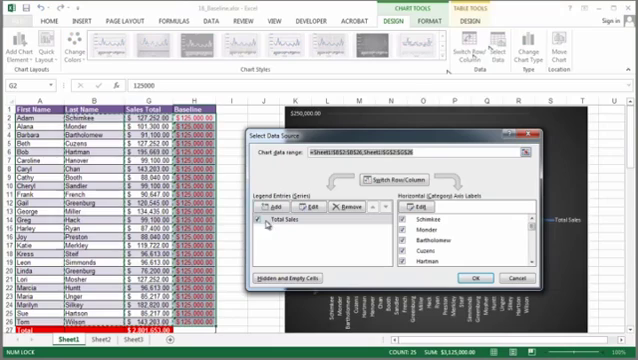
{"action": "left_click", "coordinate": [270, 208]}
{"action": "type", "text": "Baseline"}
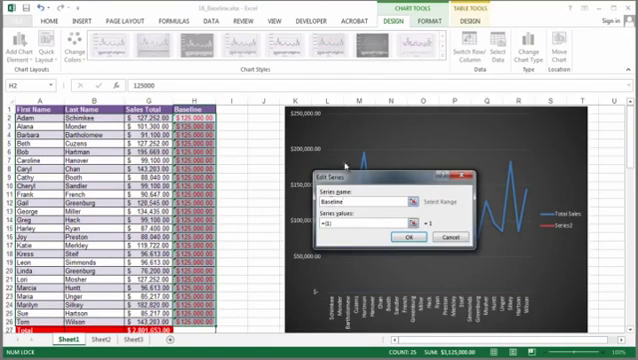
Step: Set the Baseline series values to H2:H26 and confirm the new series
{"action": "left_click", "coordinate": [342, 224]}
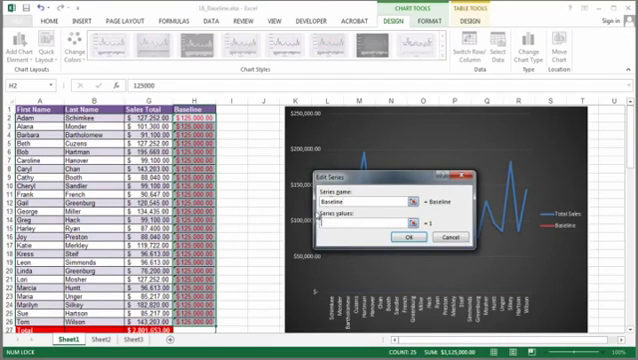
{"action": "left_click_drag", "start_coordinate": [200, 119], "coordinate": [205, 317]}
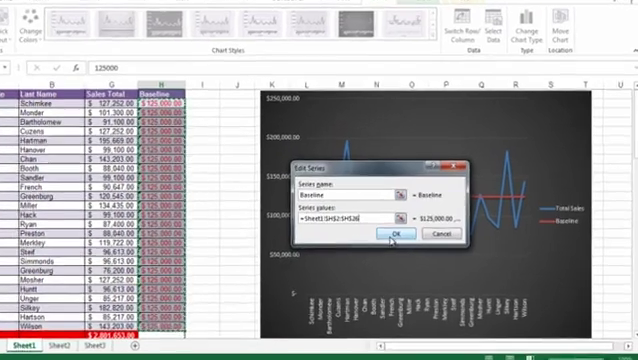
{"action": "left_click", "coordinate": [409, 237]}
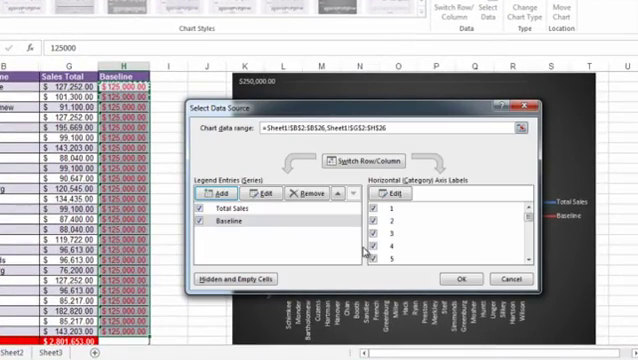
Step: Apply the data changes so the flat $125,000 Baseline line appears on the chart
{"action": "left_click", "coordinate": [460, 278]}
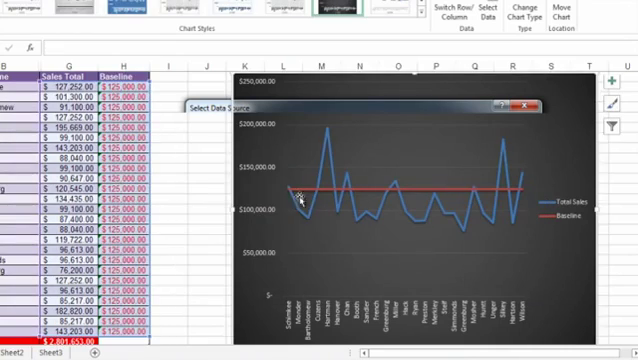